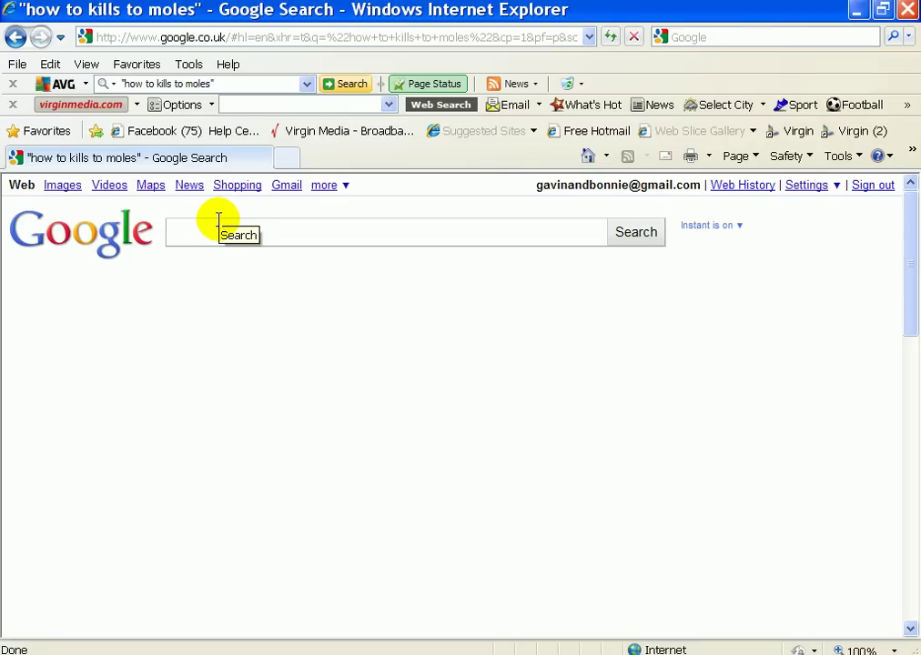
Step: Search Google for 'how to kill moles' and watch the instant suggestions appear
{"action": "type", "text": "how"}
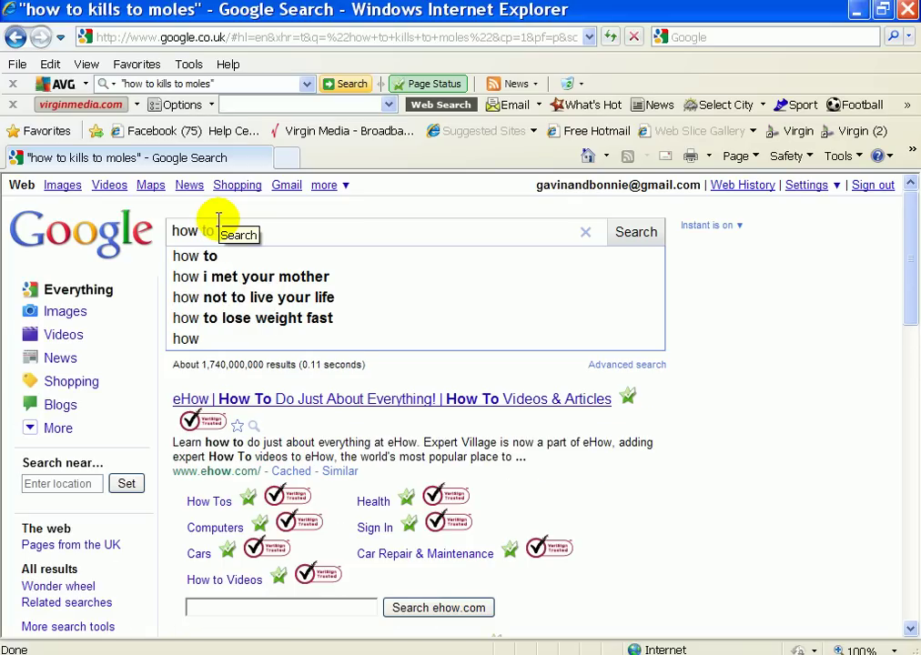
{"action": "type", "text": " to"}
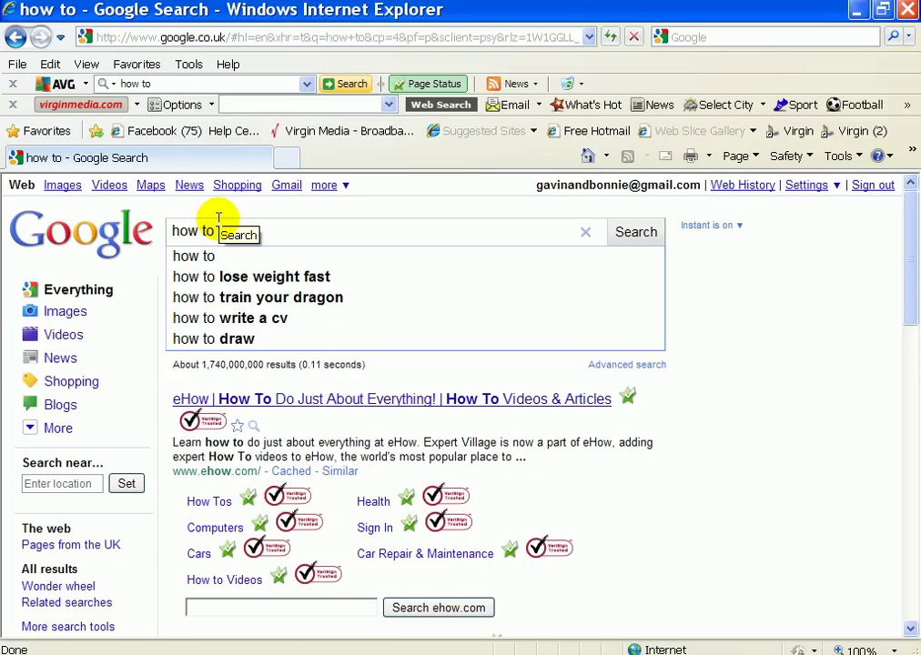
{"action": "type", "text": " kill"}
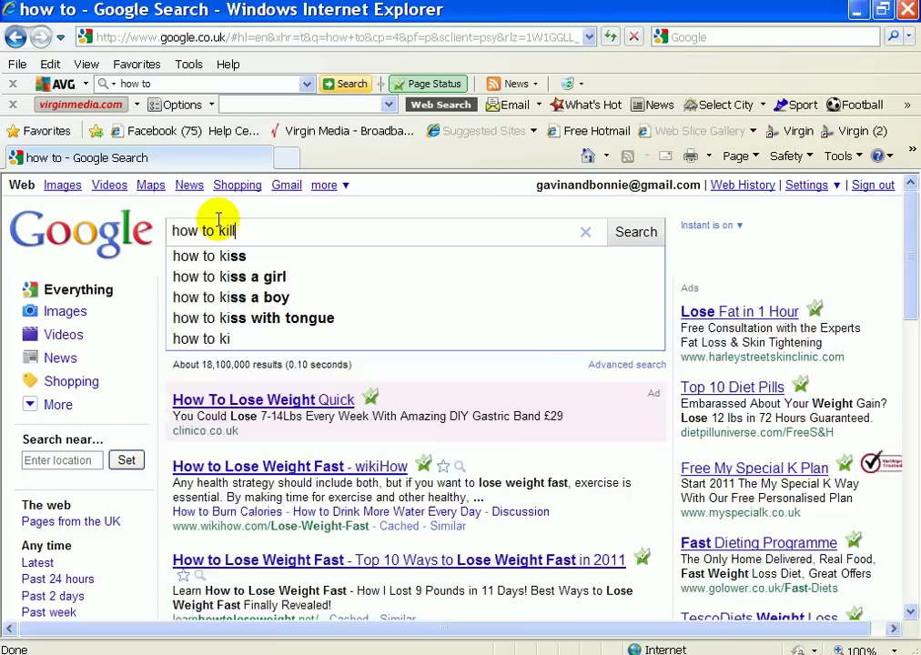
{"action": "type", "text": " moles"}
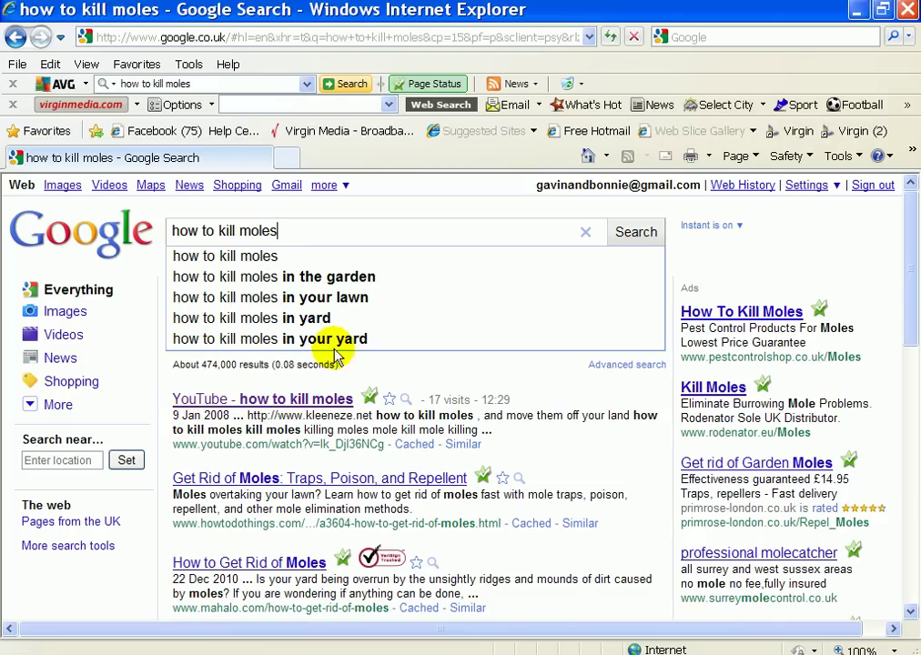
Step: Replace the query with 'party plan training', fixing the 'traininf' typo
{"action": "key", "text": "BackSpace"}
{"action": "key", "text": "BackSpace"}
{"action": "type", "text": "party pl"}
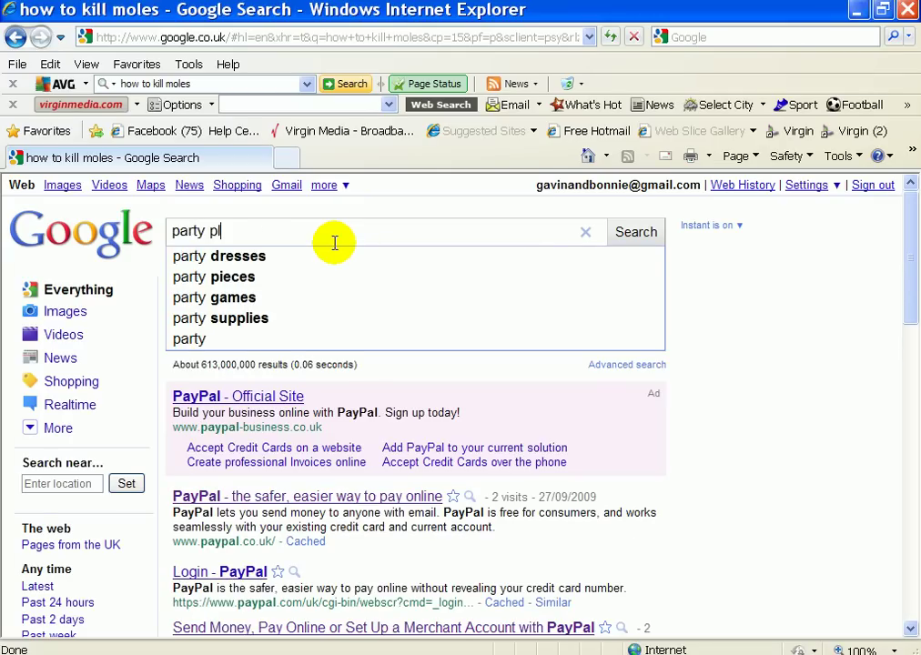
{"action": "type", "text": "an tra"}
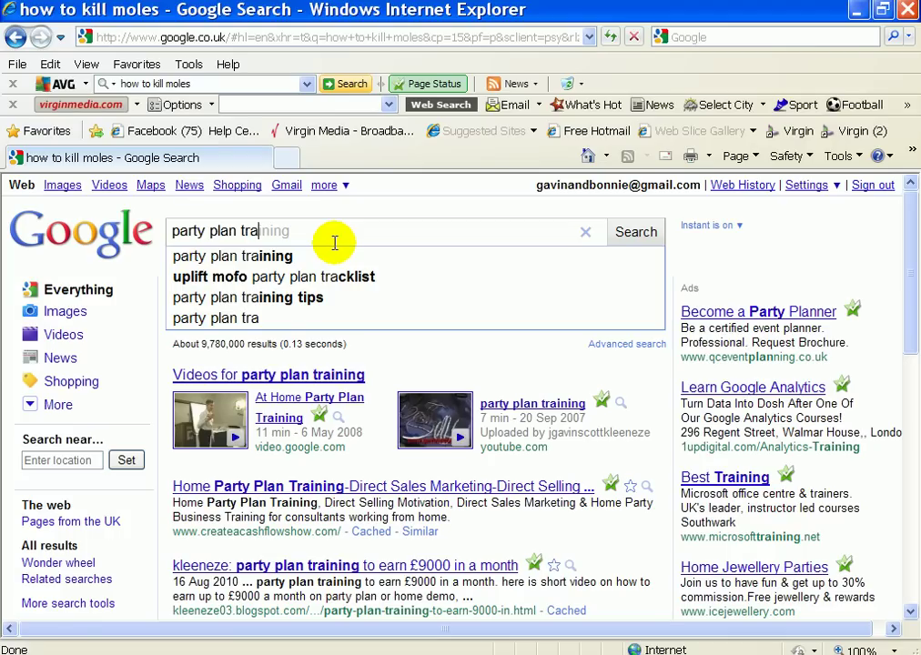
{"action": "type", "text": "ininf"}
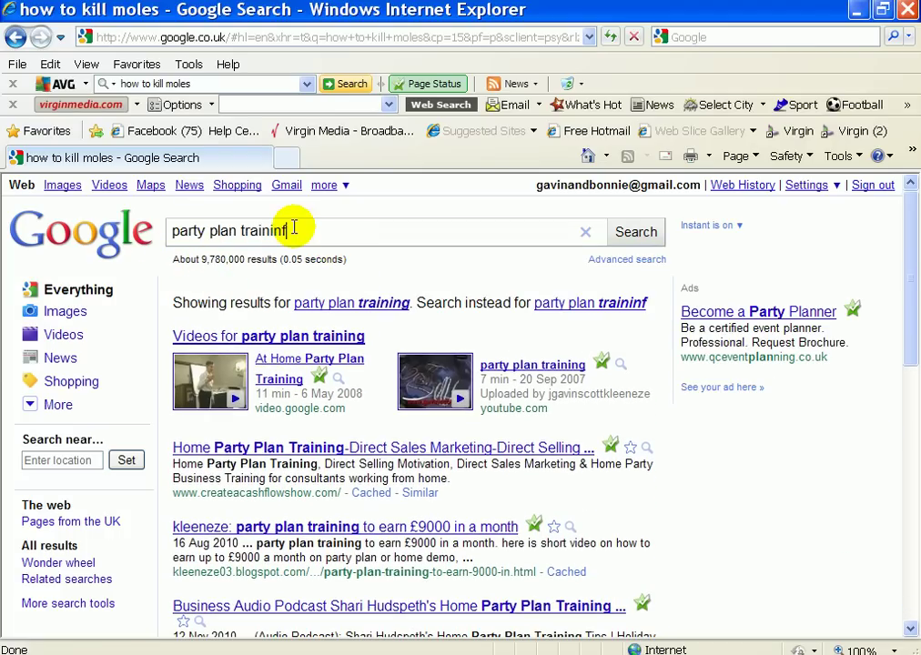
{"action": "key", "text": "BackSpace"}
{"action": "type", "text": "g"}
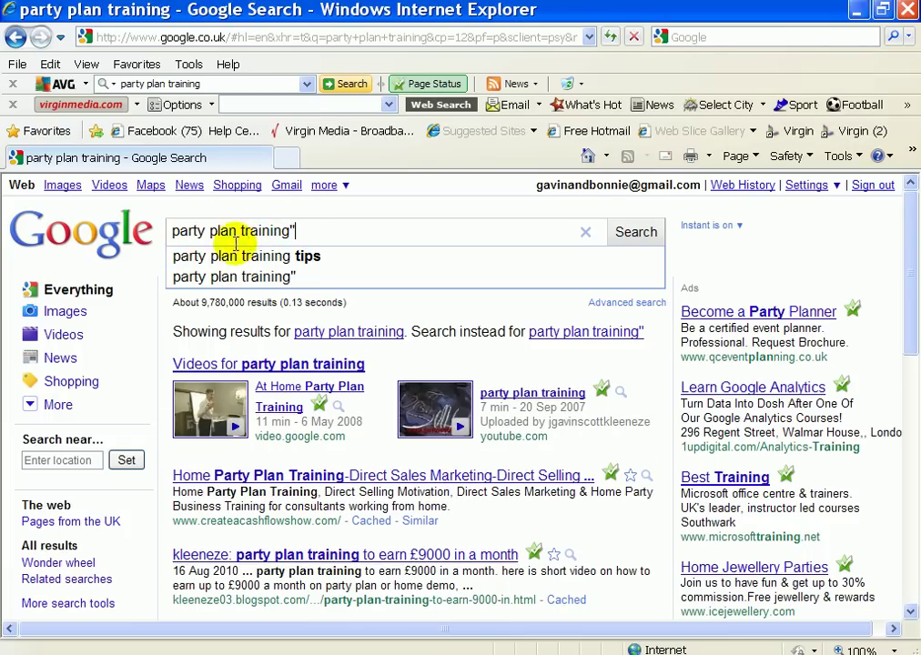
Step: Search "party plan training" as a quoted exact phrase, narrowing to about 54,100 results
{"action": "type", "text": "\""}
{"action": "left_click", "coordinate": [619, 238]}
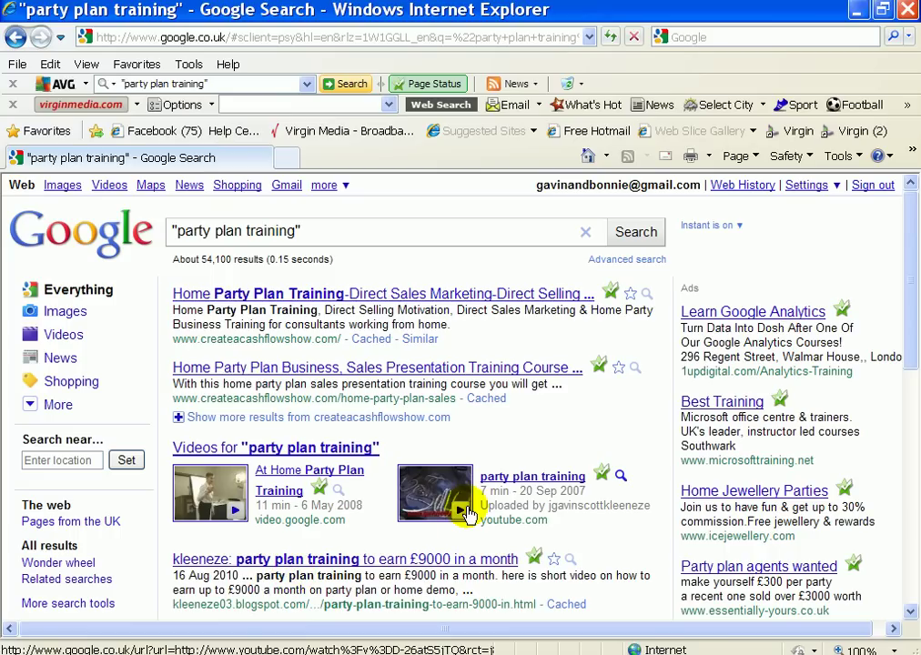
{"action": "left_click", "coordinate": [297, 230]}
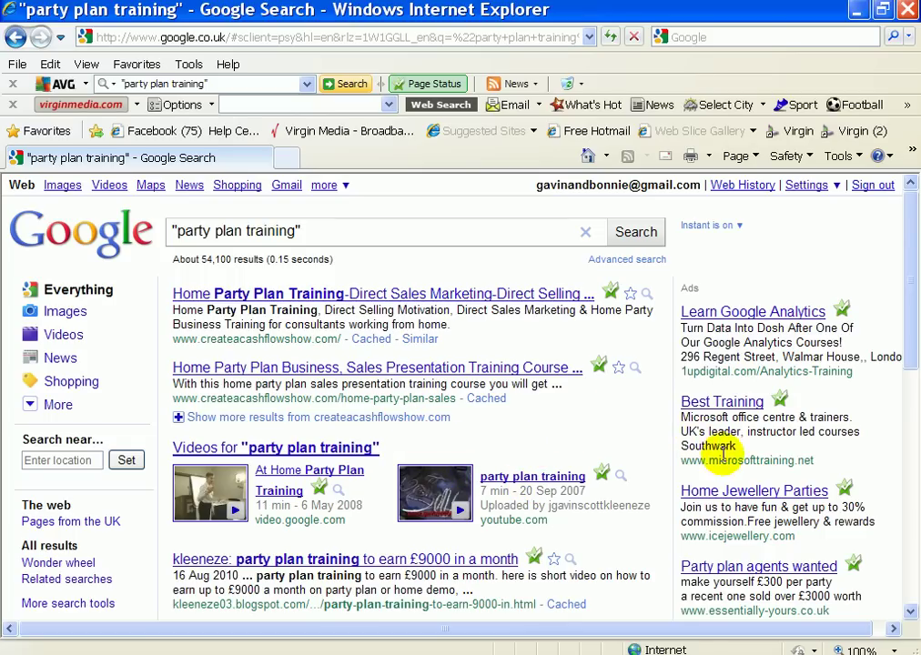
{"action": "mouse_move", "coordinate": [747, 326]}
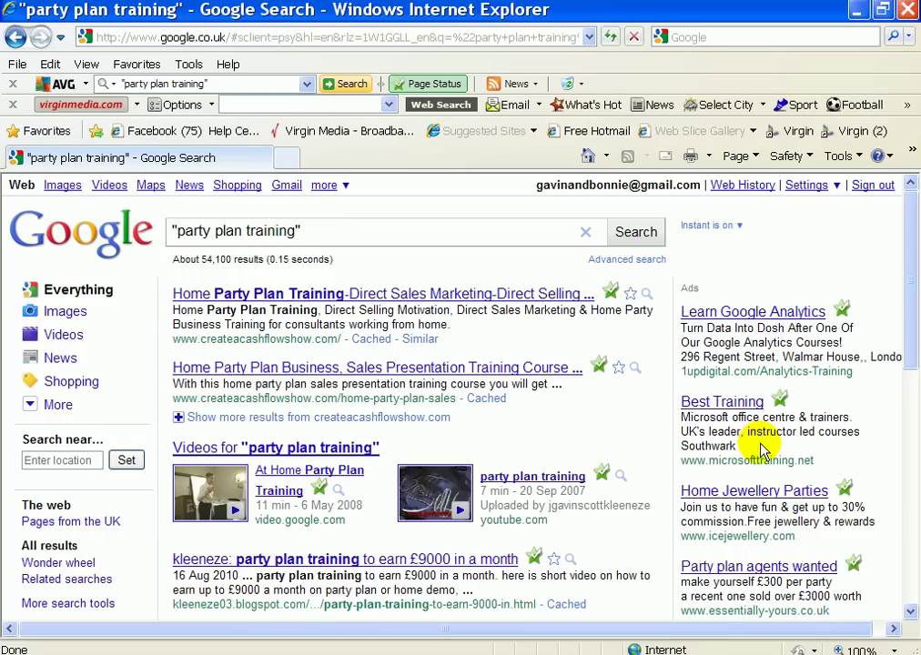
{"action": "left_click", "coordinate": [348, 240]}
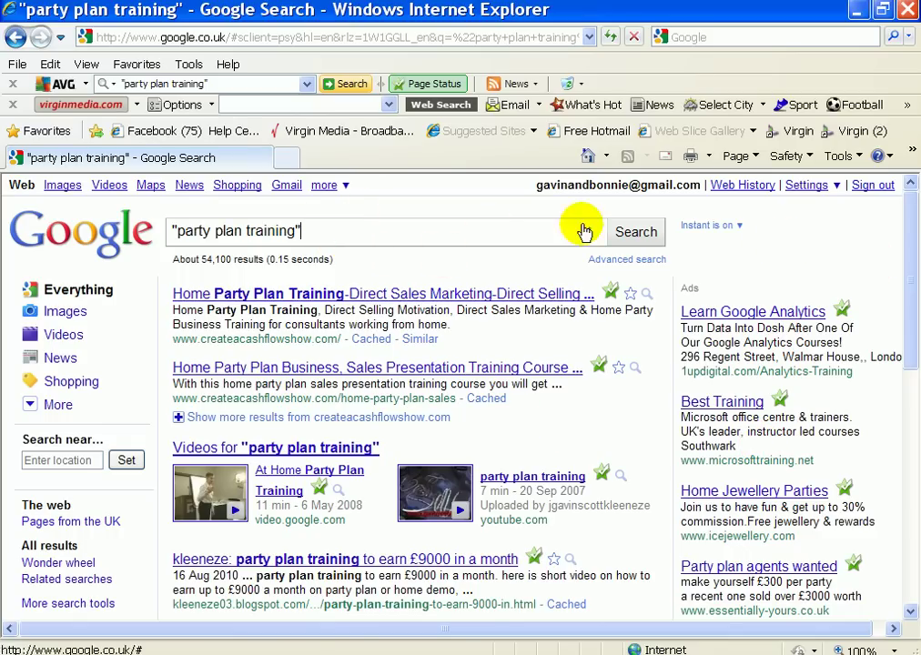
Step: Clear the box and search 'how to kill moles' again
{"action": "key", "text": "BackSpace"}
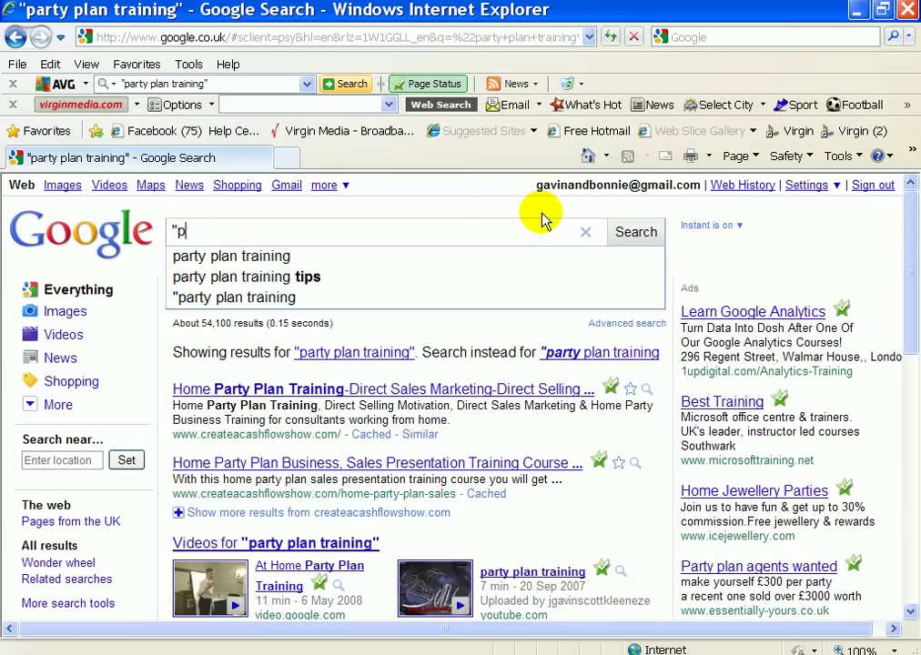
{"action": "key", "text": "BackSpace"}
{"action": "key", "text": "BackSpace"}
{"action": "type", "text": "ho"}
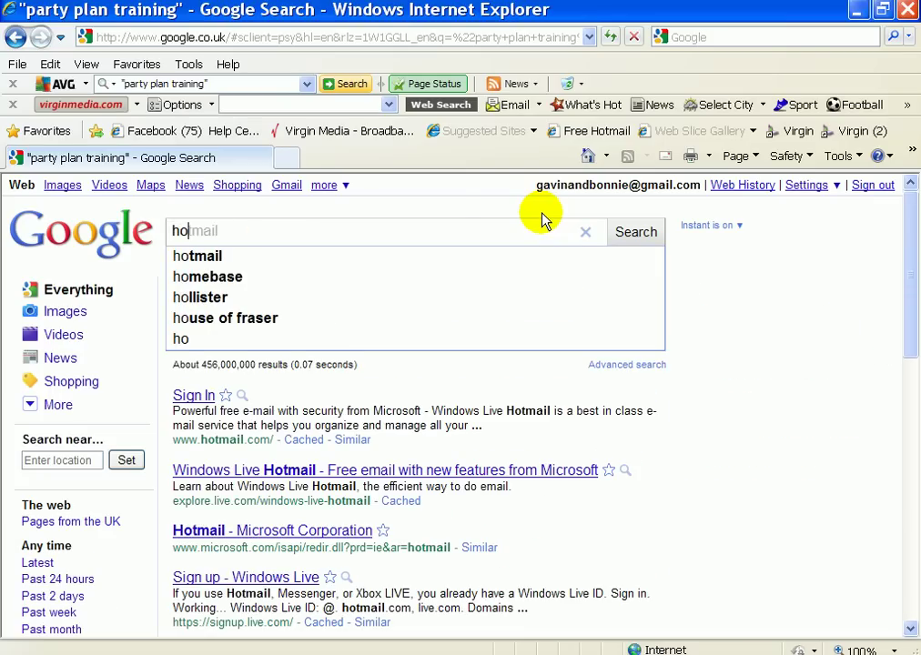
{"action": "type", "text": "w "}
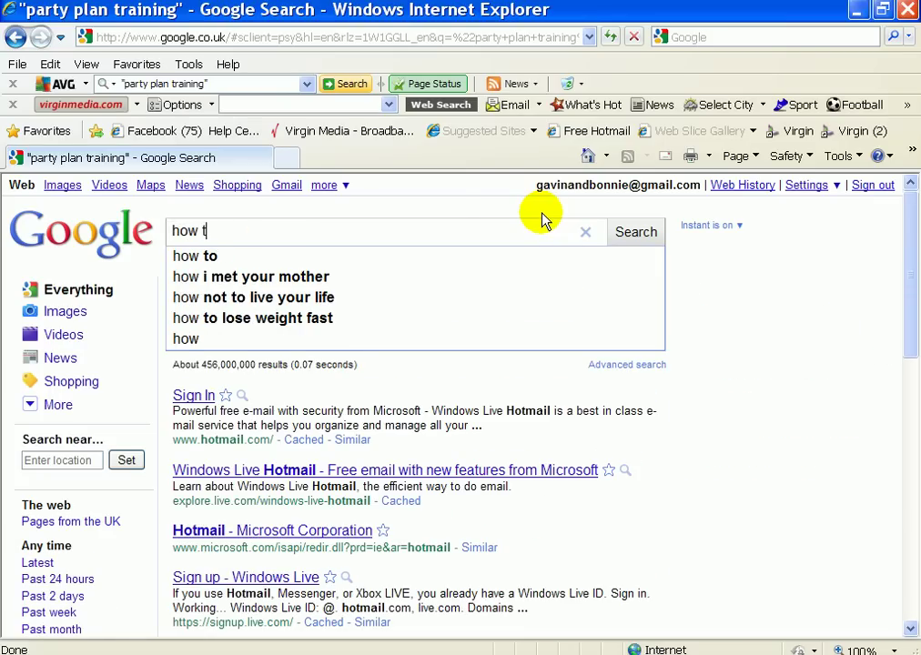
{"action": "type", "text": "to kill "}
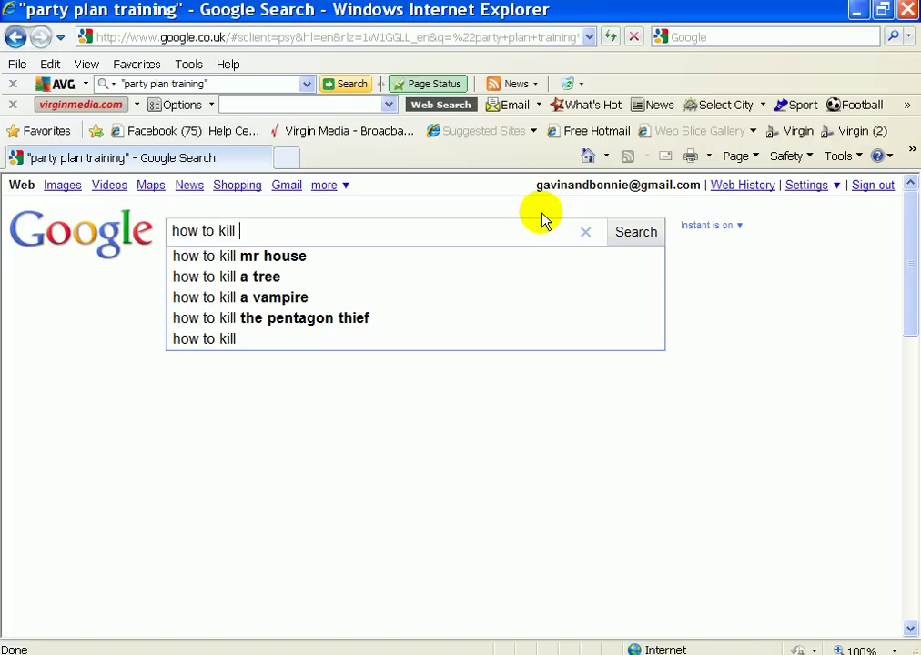
{"action": "type", "text": "moles"}
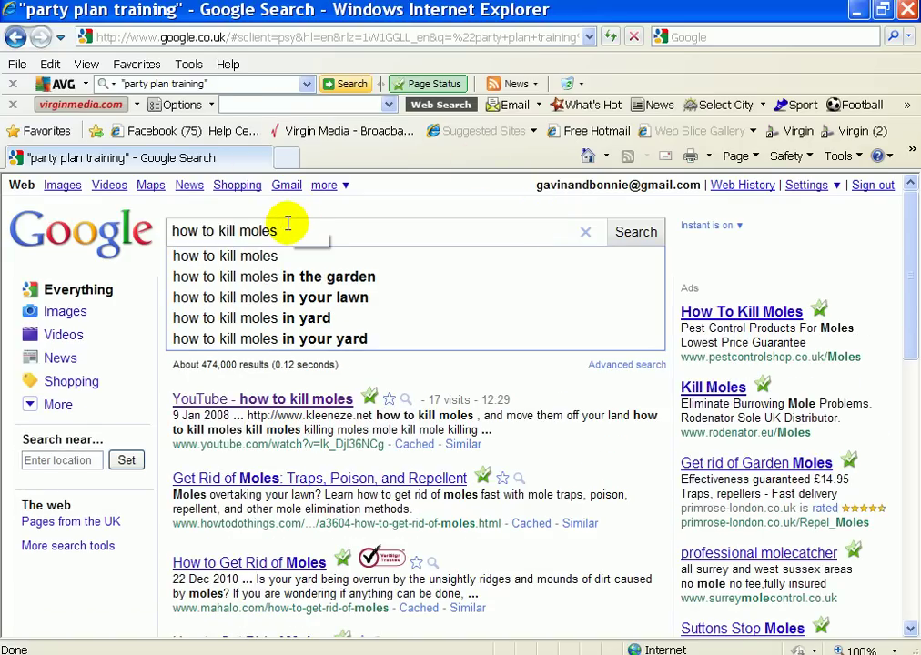
Step: Select and copy the 'how to kill moles' query text
{"action": "left_click_drag", "start_coordinate": [267, 233], "coordinate": [185, 206]}
{"action": "right_click", "coordinate": [230, 238]}
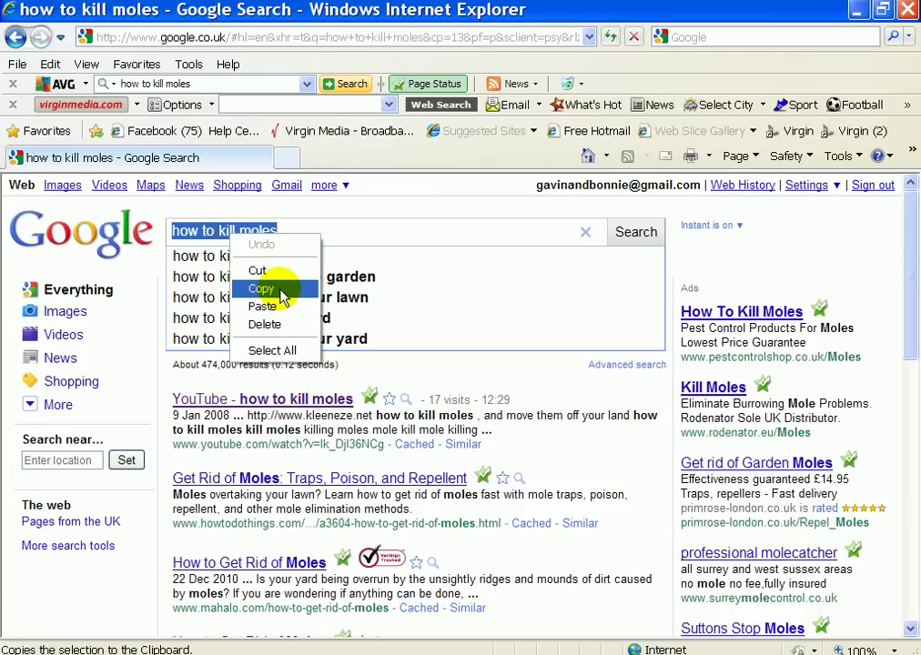
{"action": "left_click", "coordinate": [267, 292]}
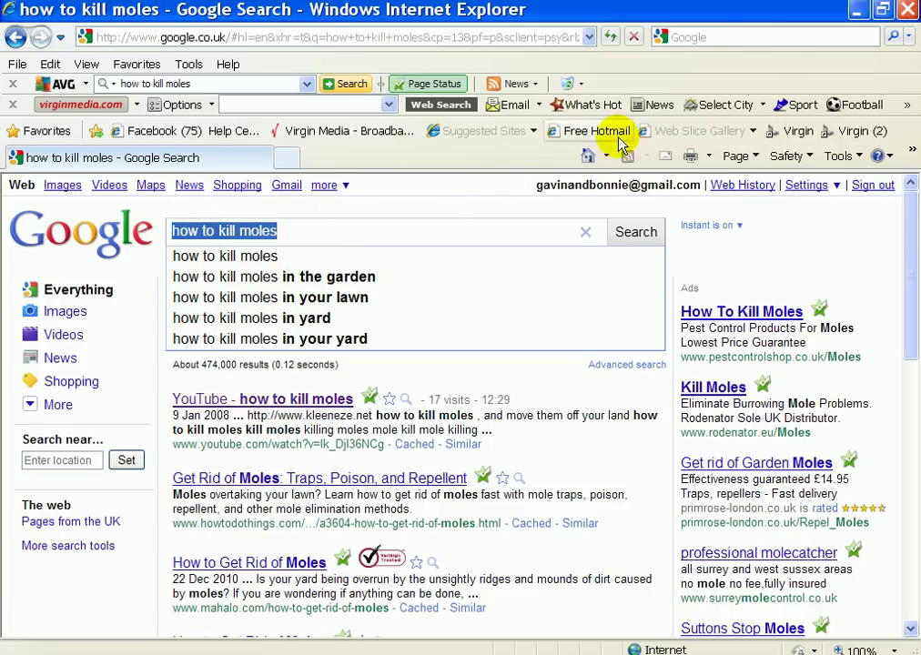
Step: Web-search 'keyword tool google' and open the Google AdWords Keyword Tool result
{"action": "left_click", "coordinate": [705, 37]}
{"action": "type", "text": "ke"}
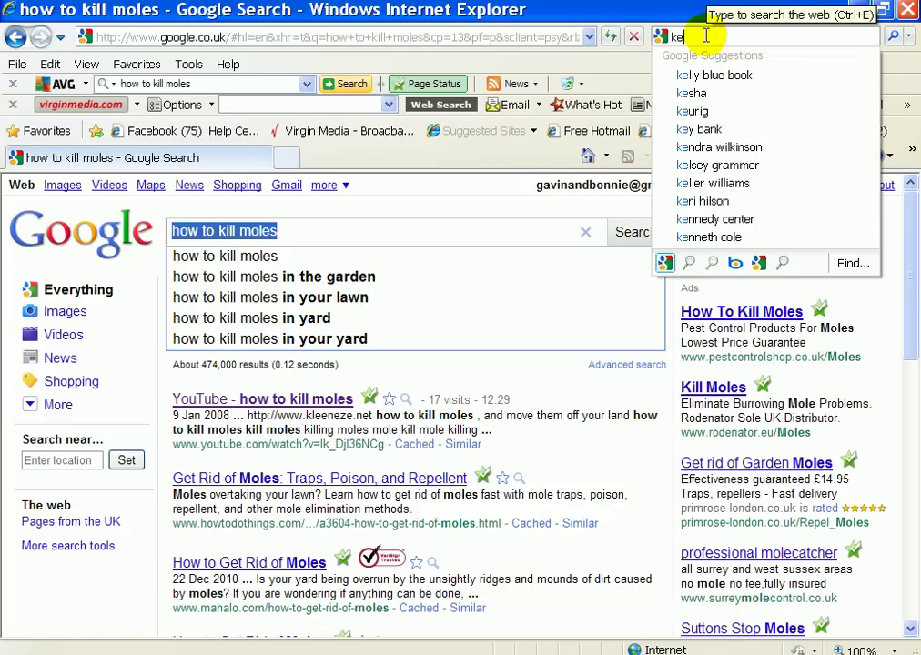
{"action": "type", "text": "yword"}
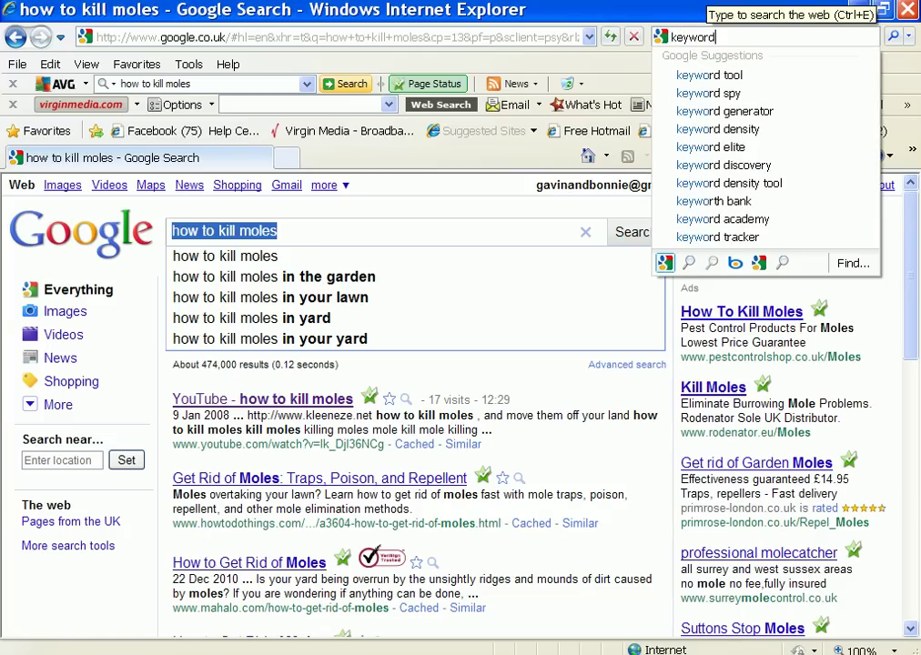
{"action": "type", "text": " tool google"}
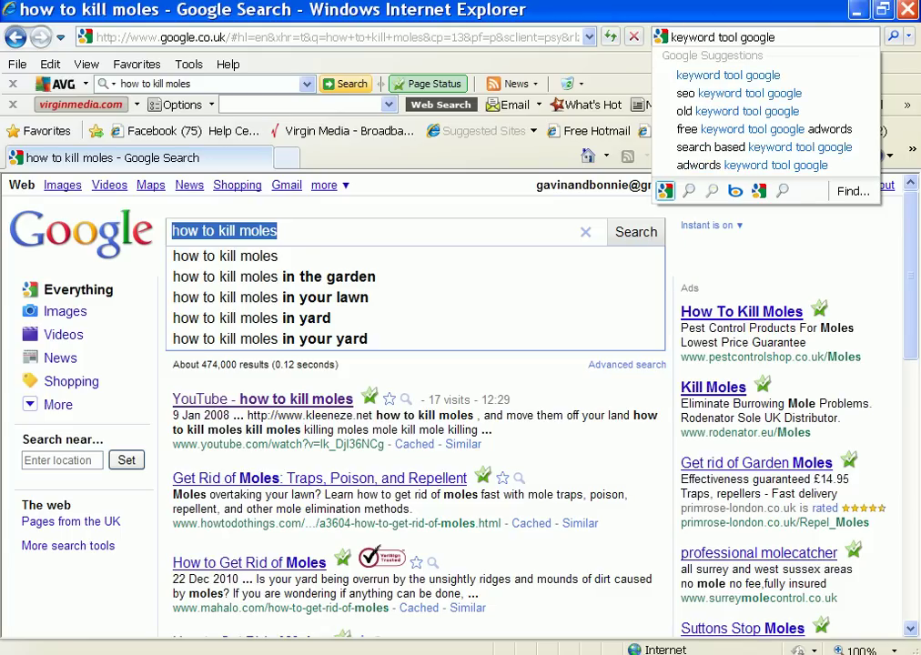
{"action": "left_click", "coordinate": [888, 36]}
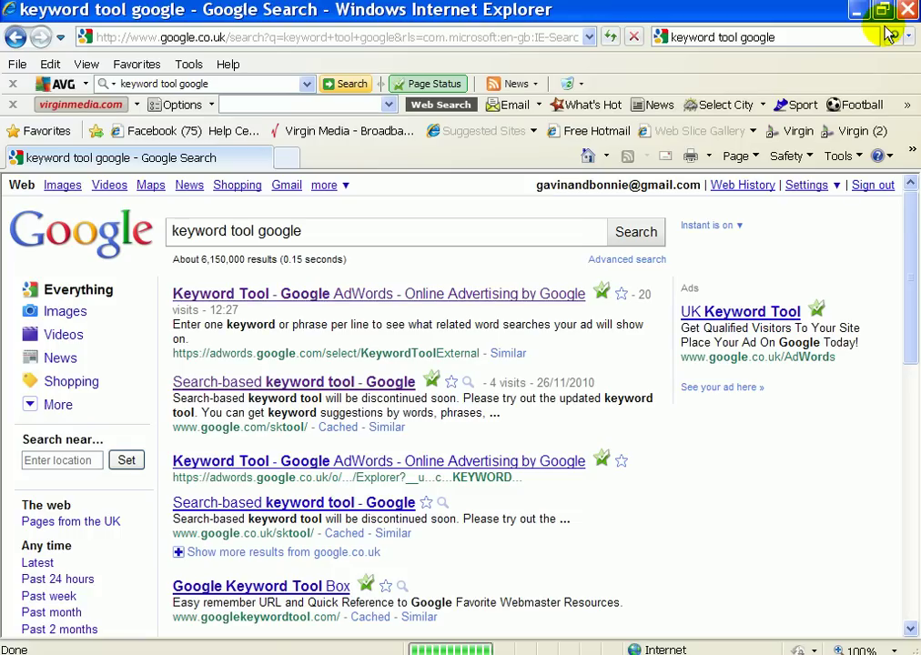
{"action": "left_click", "coordinate": [275, 298]}
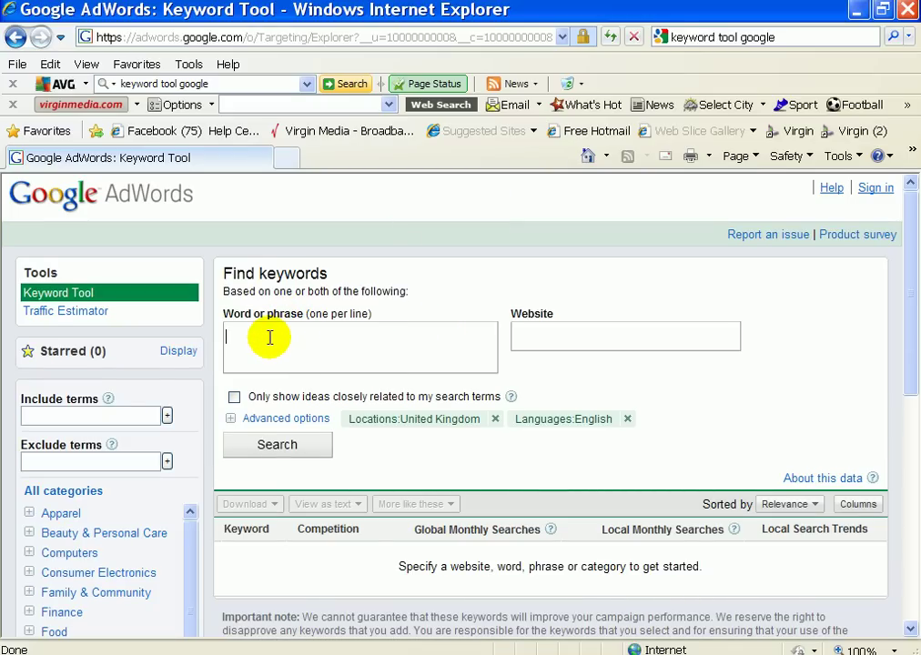
Step: Paste 'how to kill moles' into the Keyword Tool and get keyword ideas
{"action": "right_click", "coordinate": [269, 338]}
{"action": "left_click", "coordinate": [339, 414]}
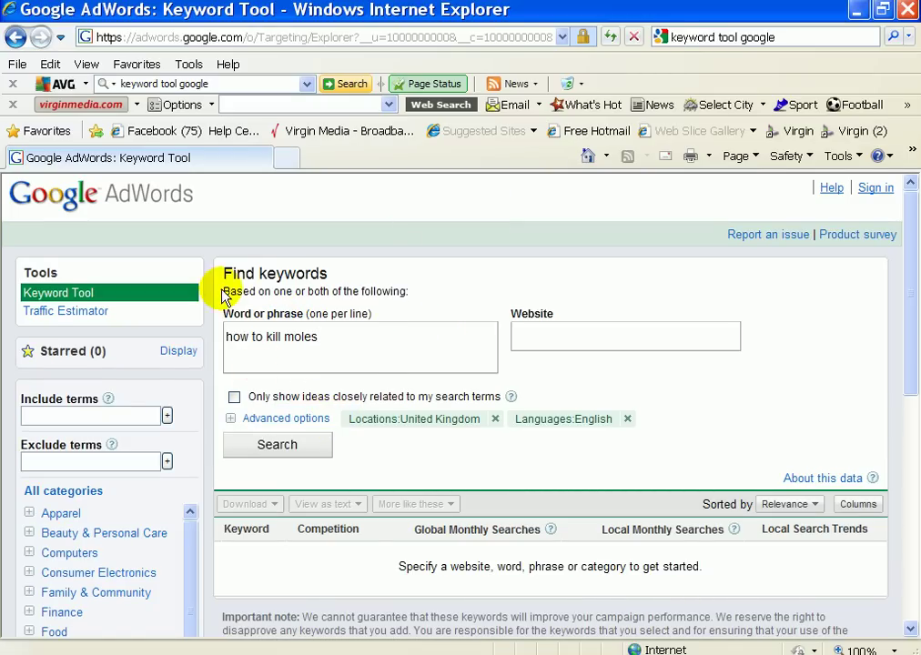
{"action": "left_click", "coordinate": [278, 446]}
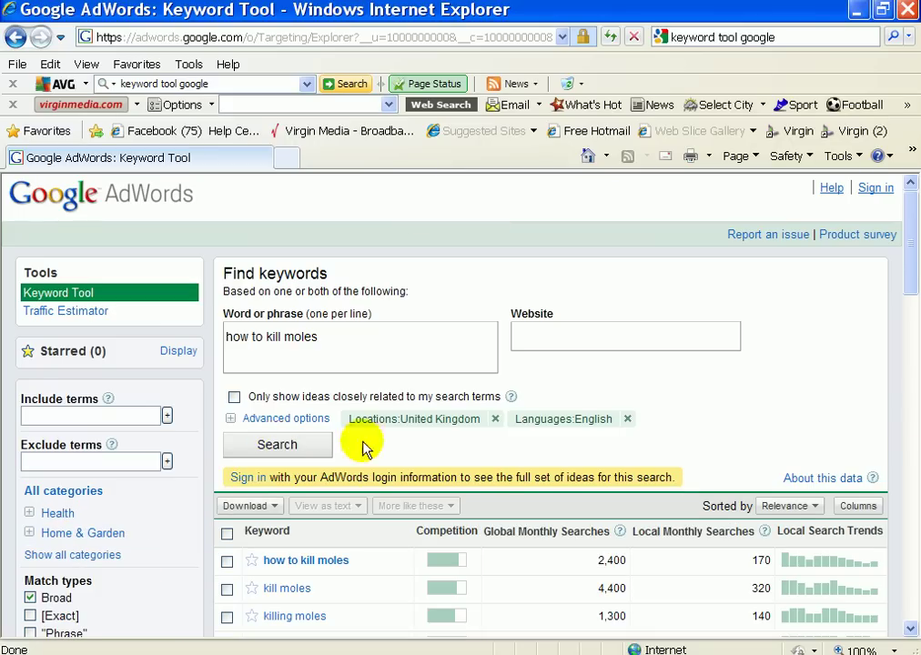
{"action": "left_click_drag", "start_coordinate": [915, 268], "coordinate": [911, 292]}
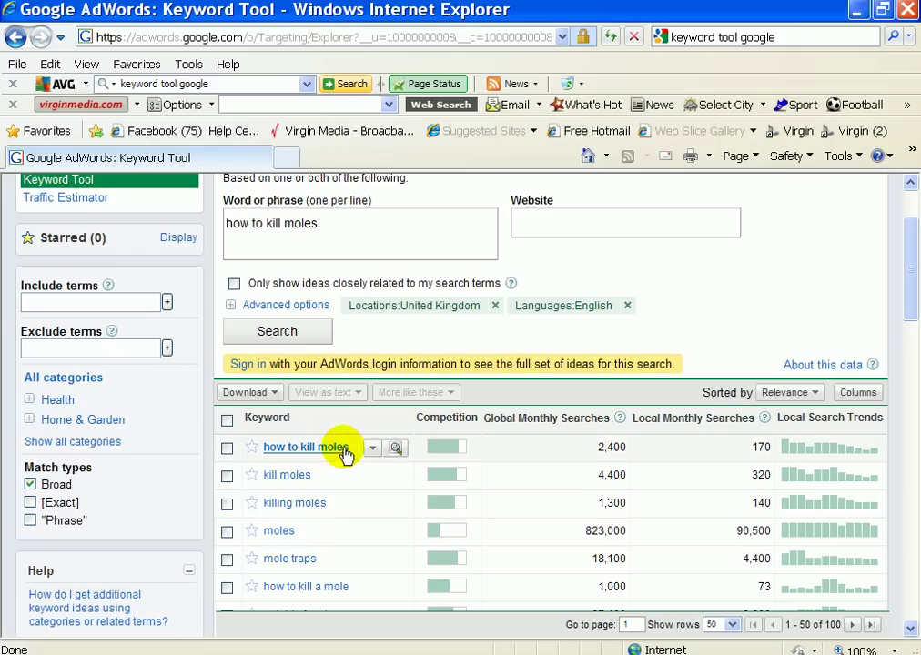
Step: Restore the browser window from full screen and paste 'how to kill moles' into the web search box
{"action": "left_click", "coordinate": [788, 32]}
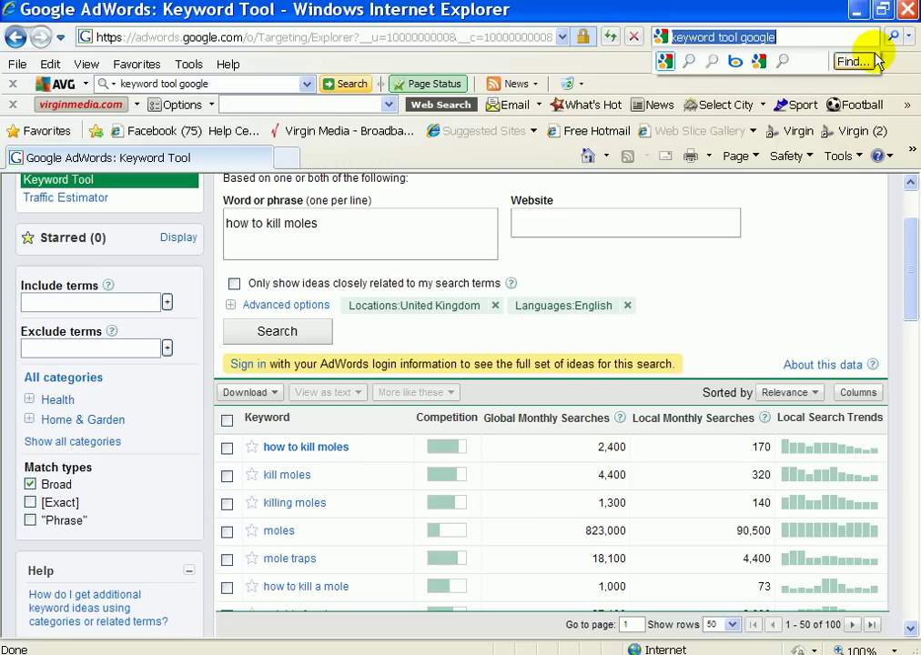
{"action": "right_click", "coordinate": [696, 35]}
{"action": "right_click", "coordinate": [668, 33]}
{"action": "right_click", "coordinate": [672, 36]}
{"action": "left_click", "coordinate": [770, 45]}
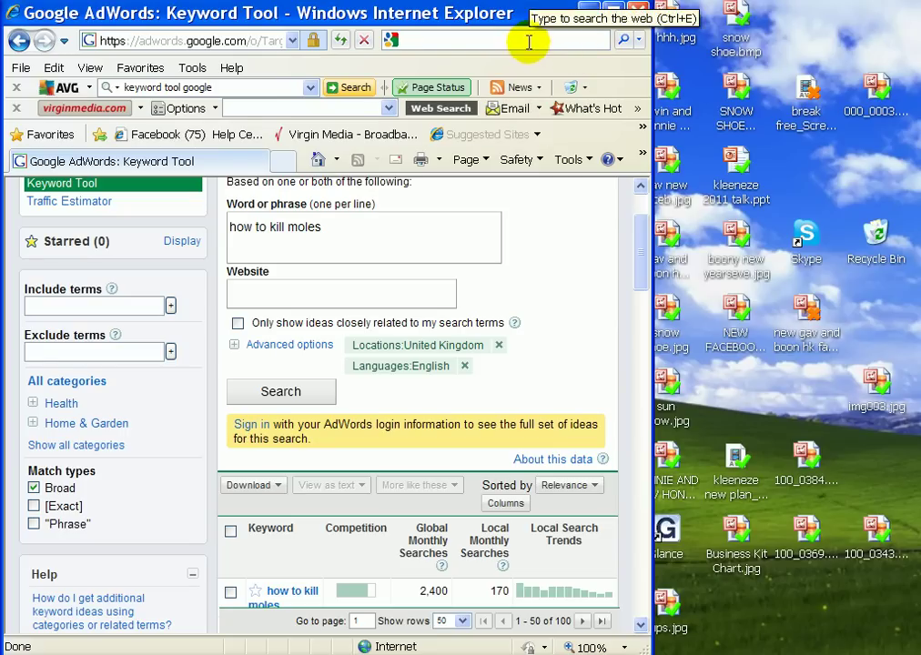
{"action": "right_click", "coordinate": [529, 41]}
{"action": "left_click", "coordinate": [559, 114]}
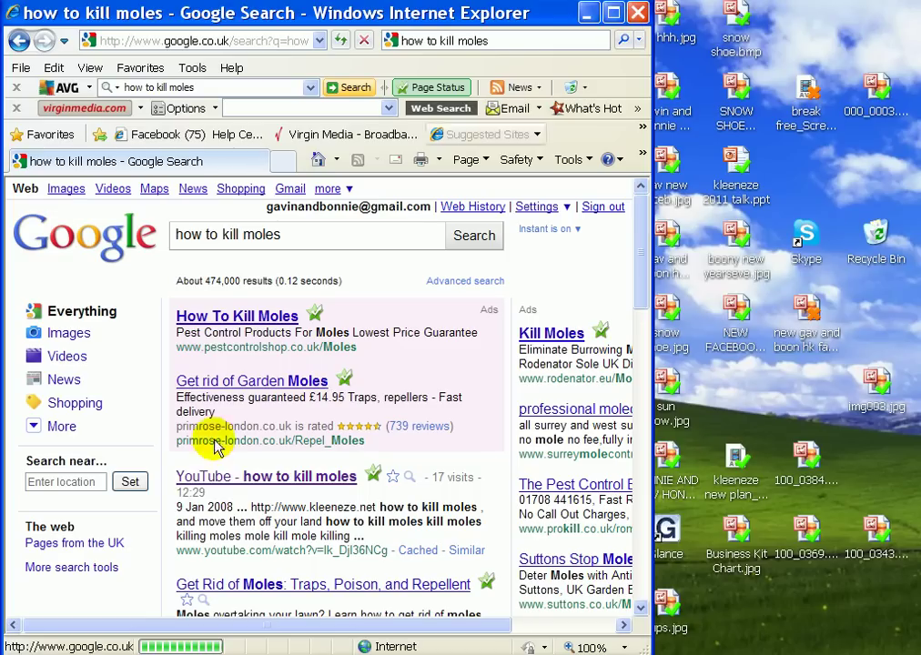
Step: Open the 'YouTube - how to kill moles' result and maximize the browser window
{"action": "left_click", "coordinate": [278, 477]}
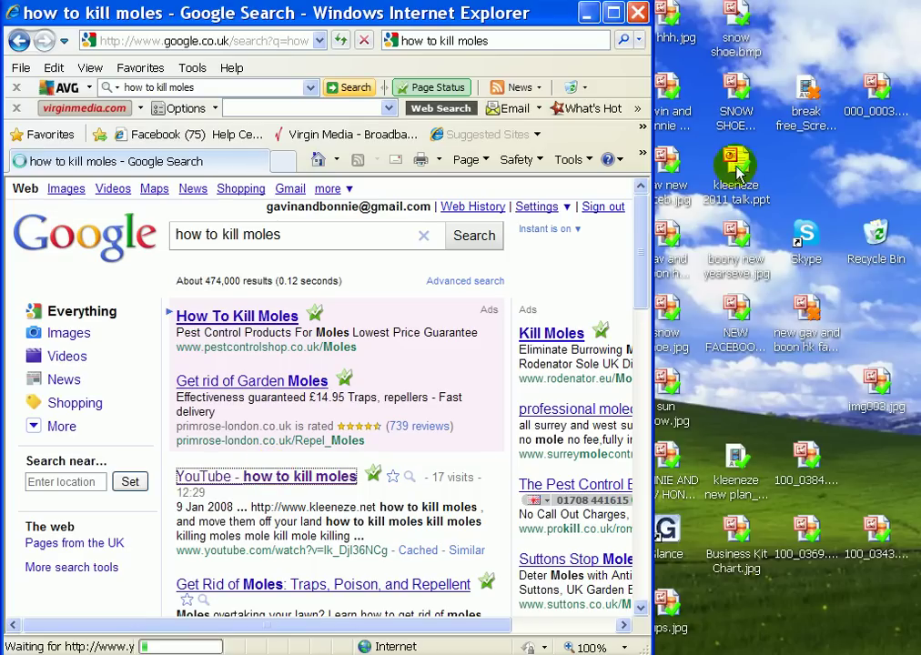
{"action": "left_click", "coordinate": [617, 12]}
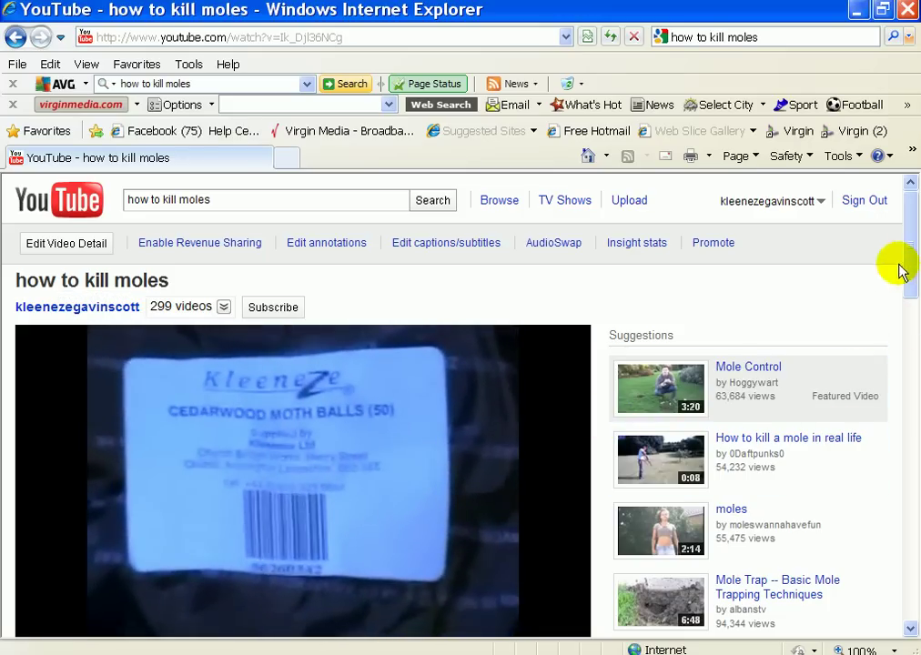
{"action": "left_click_drag", "start_coordinate": [905, 263], "coordinate": [901, 315]}
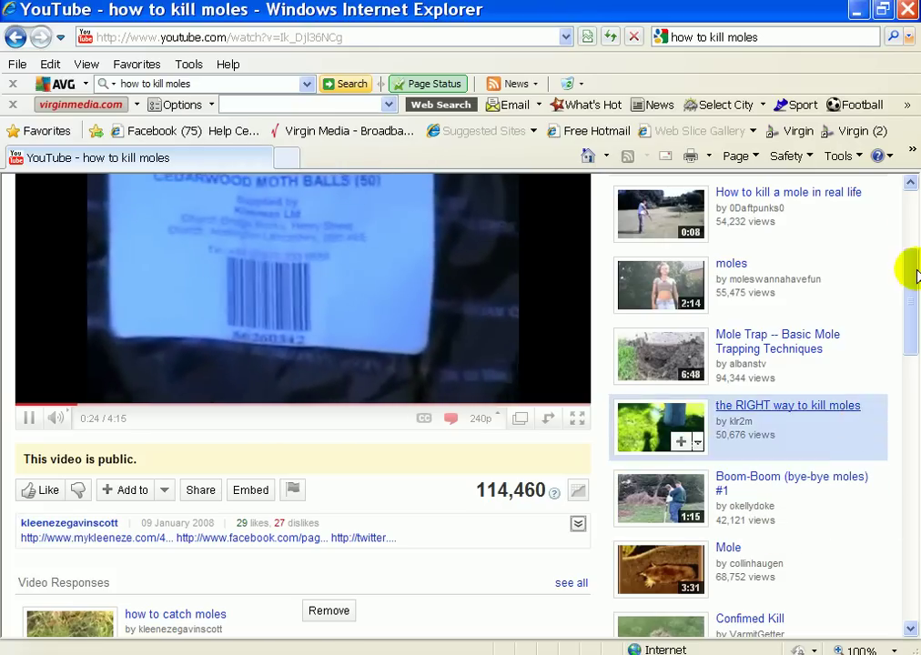
{"action": "left_click_drag", "start_coordinate": [910, 310], "coordinate": [884, 237]}
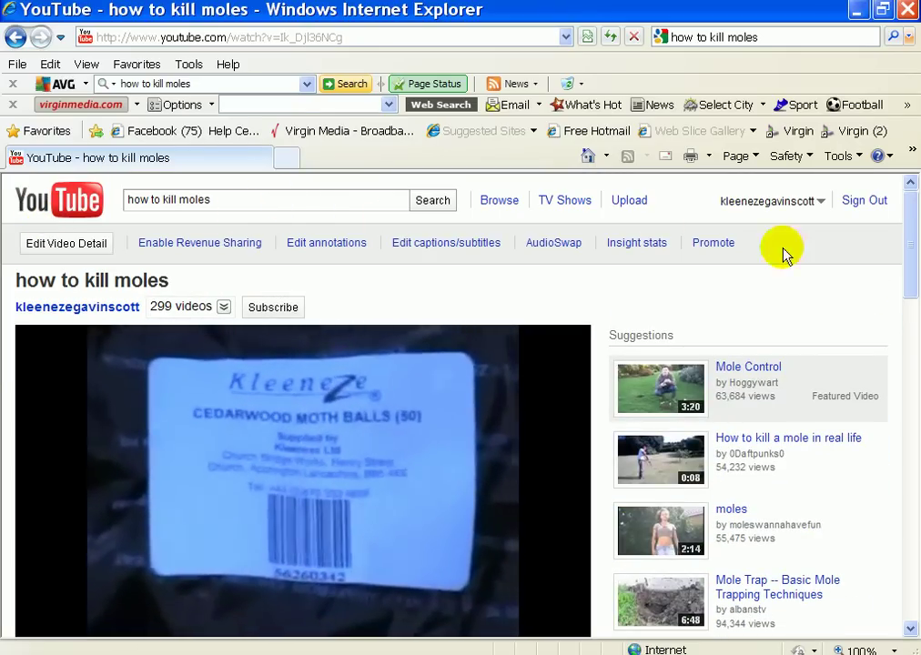
{"action": "scroll", "coordinate": [910, 285], "scroll_direction": "down", "scroll_amount": 2}
{"action": "left_click_drag", "start_coordinate": [911, 285], "coordinate": [901, 348]}
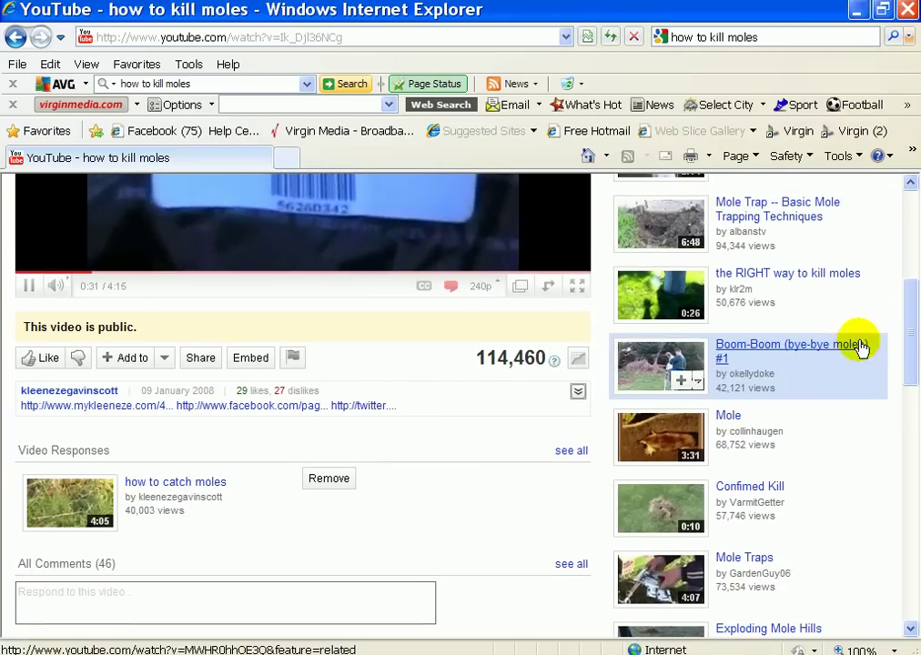
Step: Expand the video description and scroll through its links, keywords, category and tags
{"action": "left_click", "coordinate": [577, 393]}
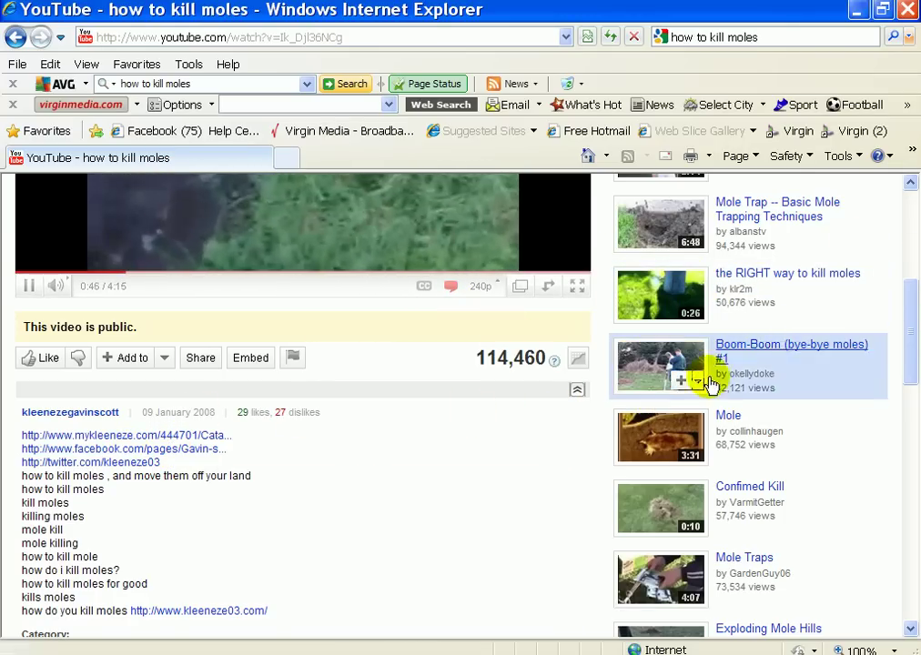
{"action": "left_click_drag", "start_coordinate": [913, 337], "coordinate": [911, 349]}
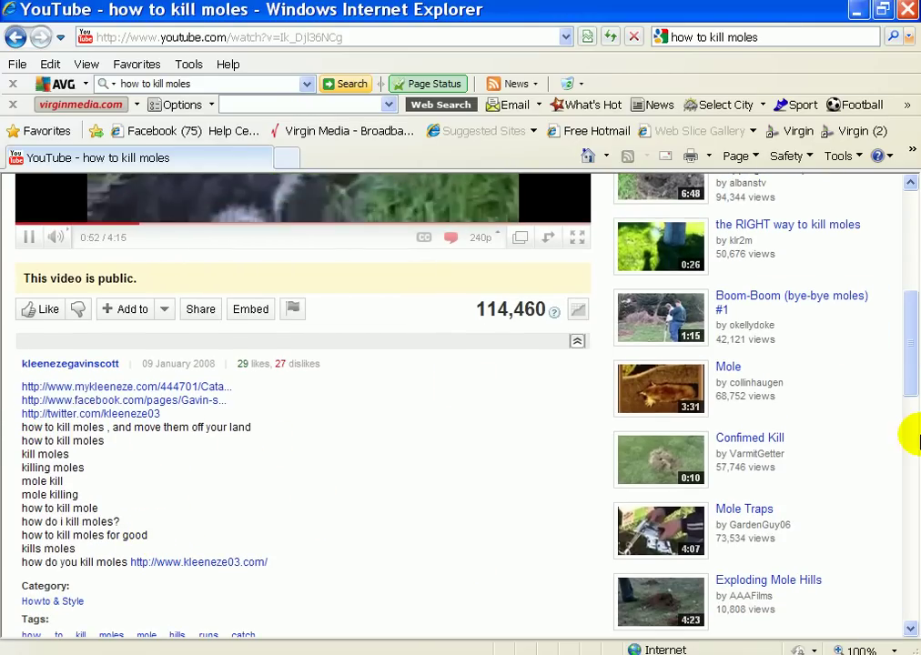
{"action": "left_click_drag", "start_coordinate": [908, 366], "coordinate": [913, 398]}
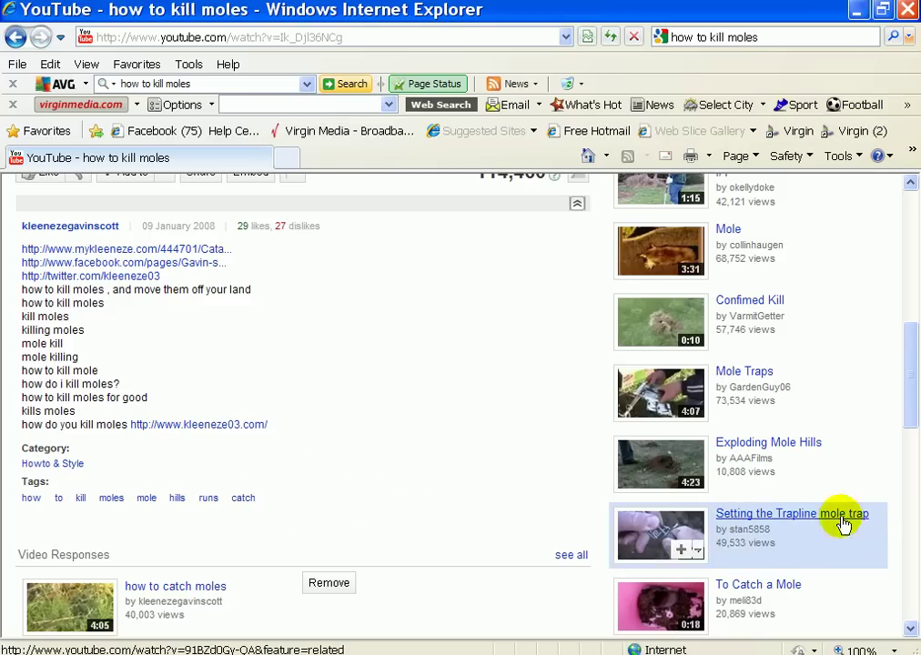
{"action": "left_click_drag", "start_coordinate": [908, 392], "coordinate": [914, 422]}
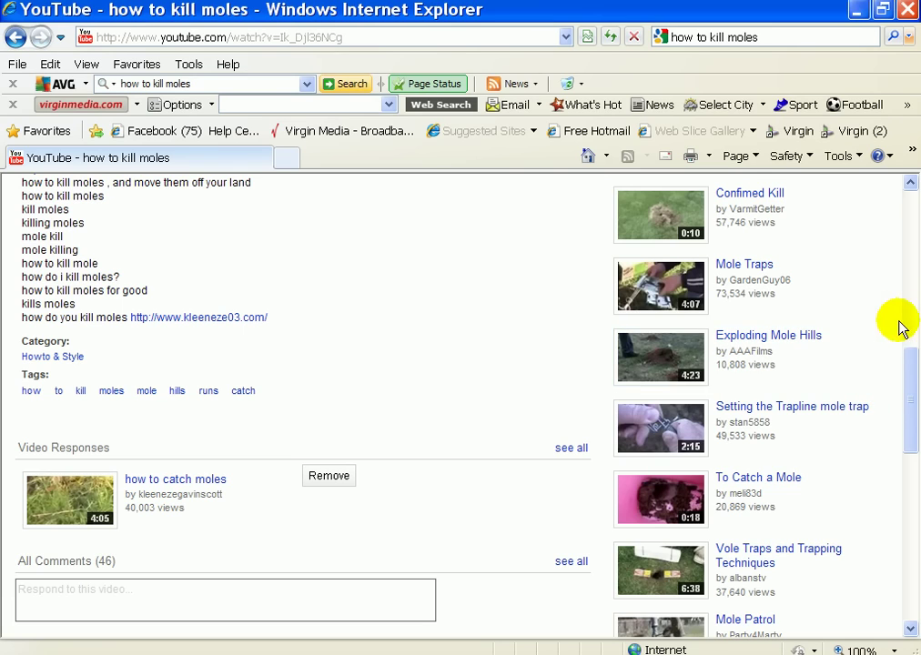
{"action": "left_click_drag", "start_coordinate": [912, 387], "coordinate": [907, 242]}
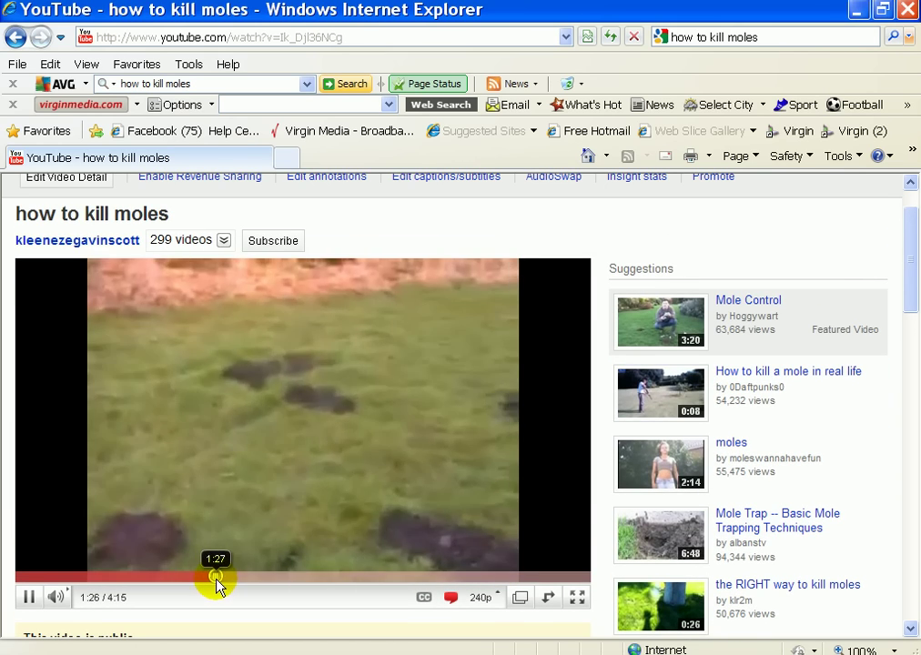
Step: Drag the playhead back from 1:24 to about 0:40 and return to the page top
{"action": "left_click_drag", "start_coordinate": [214, 577], "coordinate": [100, 583]}
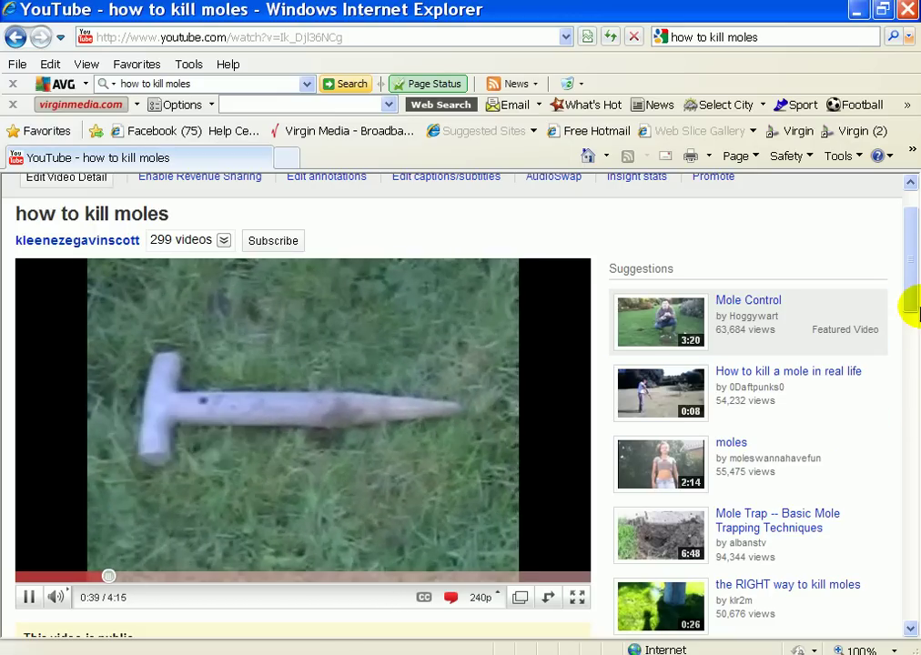
{"action": "scroll", "coordinate": [908, 264], "scroll_direction": "up", "scroll_amount": 2}
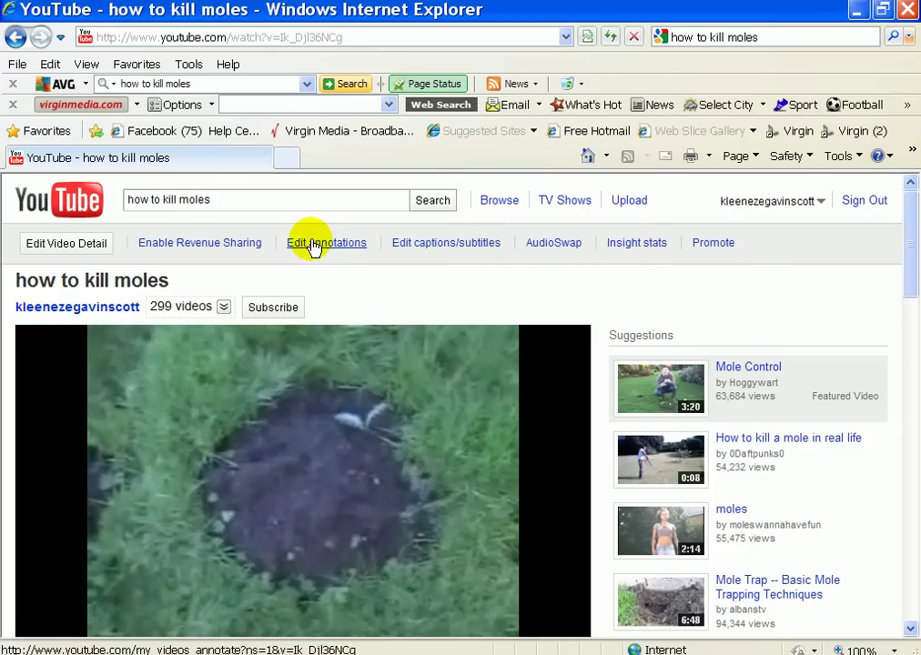
Step: Open the annotation editor, seek to 0:24 and review the speech-bubble annotations
{"action": "left_click", "coordinate": [312, 244]}
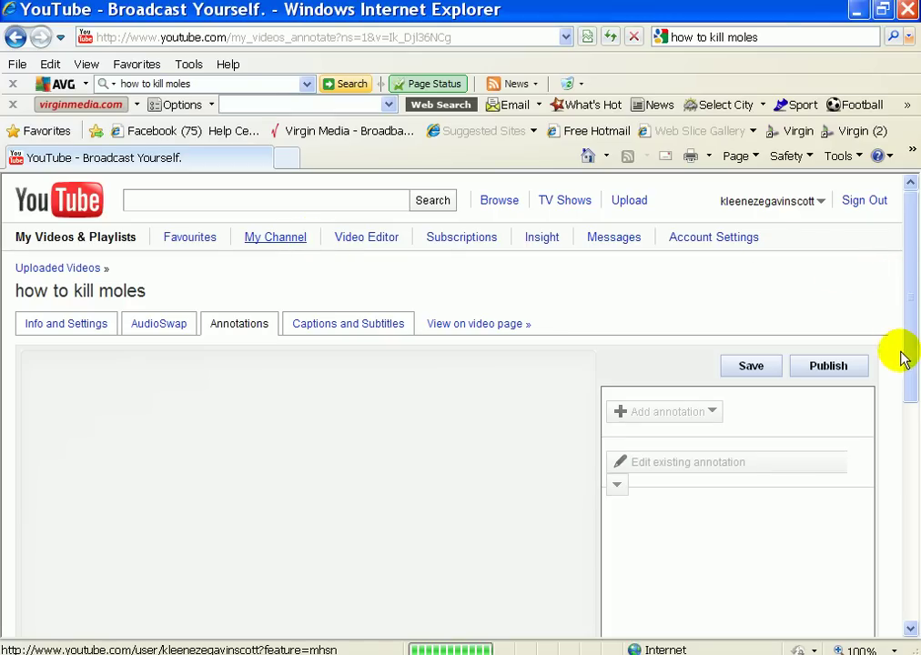
{"action": "scroll", "coordinate": [901, 357], "scroll_direction": "down", "scroll_amount": 3}
{"action": "scroll", "coordinate": [915, 345], "scroll_direction": "up", "scroll_amount": 2}
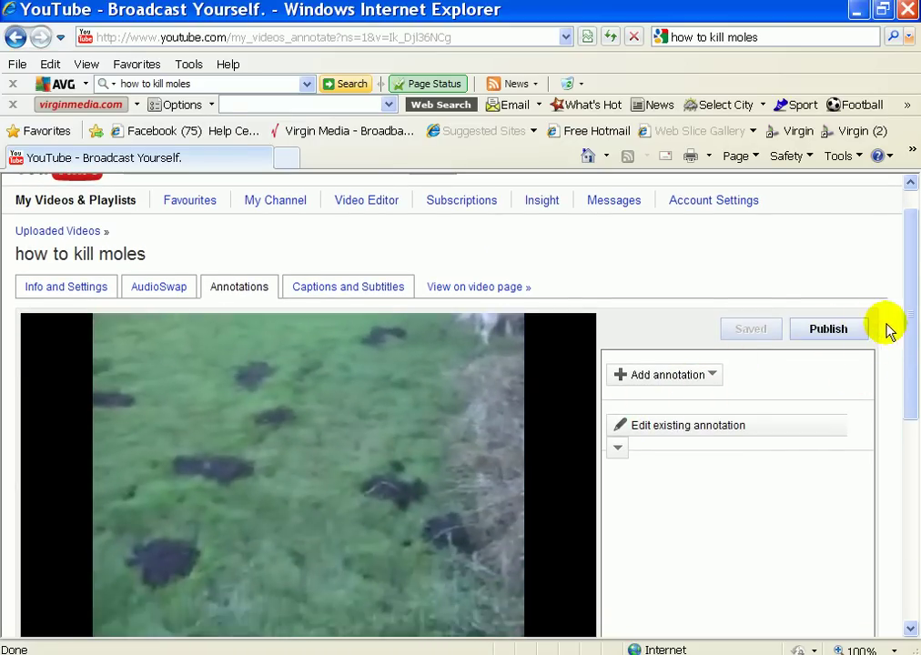
{"action": "mouse_move", "coordinate": [907, 341]}
{"action": "left_mouse_down"}
{"action": "mouse_move", "coordinate": [915, 434]}
{"action": "mouse_move", "coordinate": [905, 436]}
{"action": "left_mouse_up"}
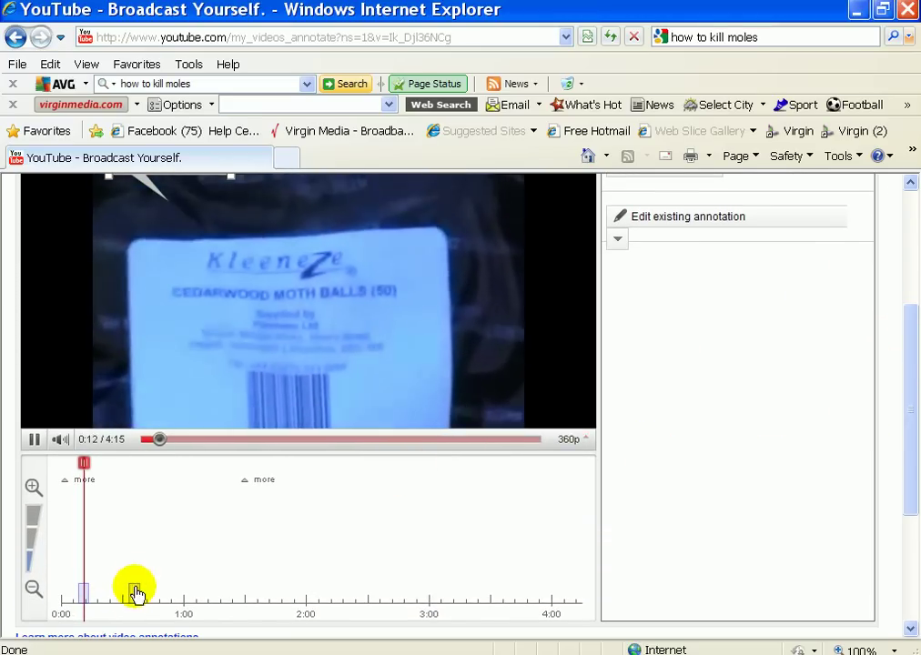
{"action": "left_click_drag", "start_coordinate": [158, 440], "coordinate": [198, 460]}
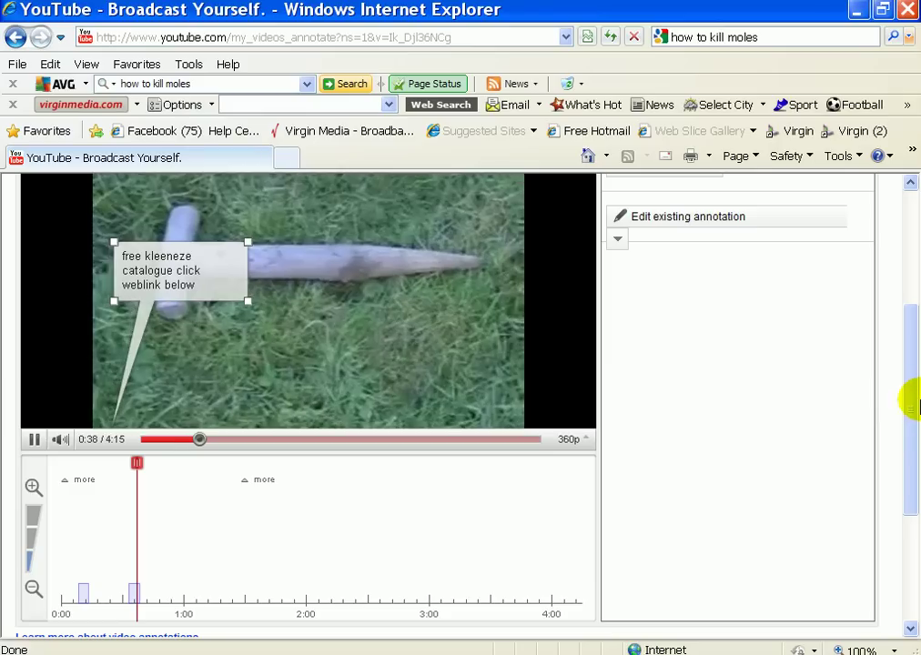
{"action": "mouse_move", "coordinate": [910, 407]}
{"action": "left_mouse_down"}
{"action": "mouse_move", "coordinate": [911, 474]}
{"action": "mouse_move", "coordinate": [913, 404]}
{"action": "left_mouse_up"}
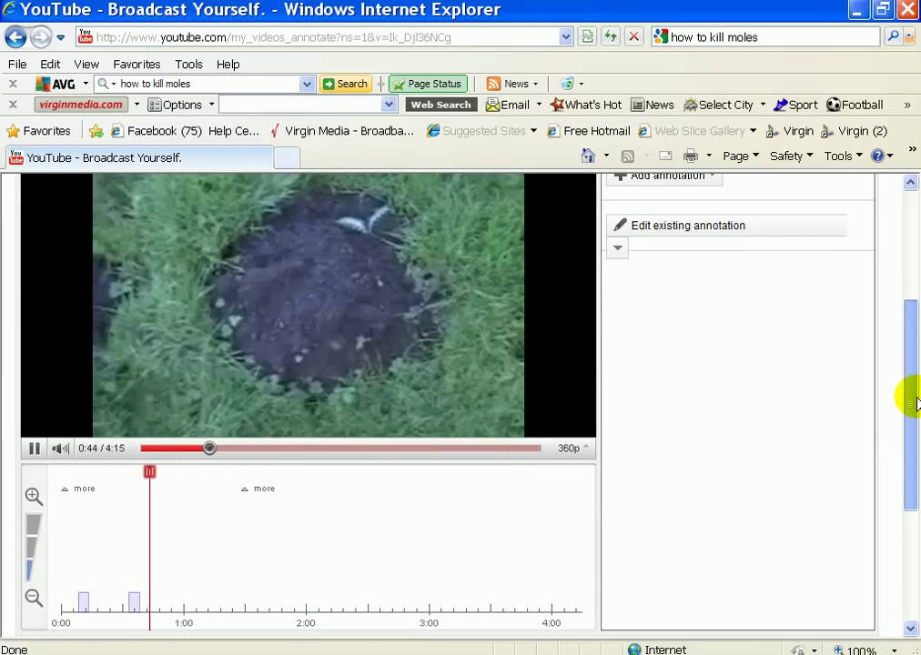
{"action": "left_click_drag", "start_coordinate": [913, 403], "coordinate": [913, 292]}
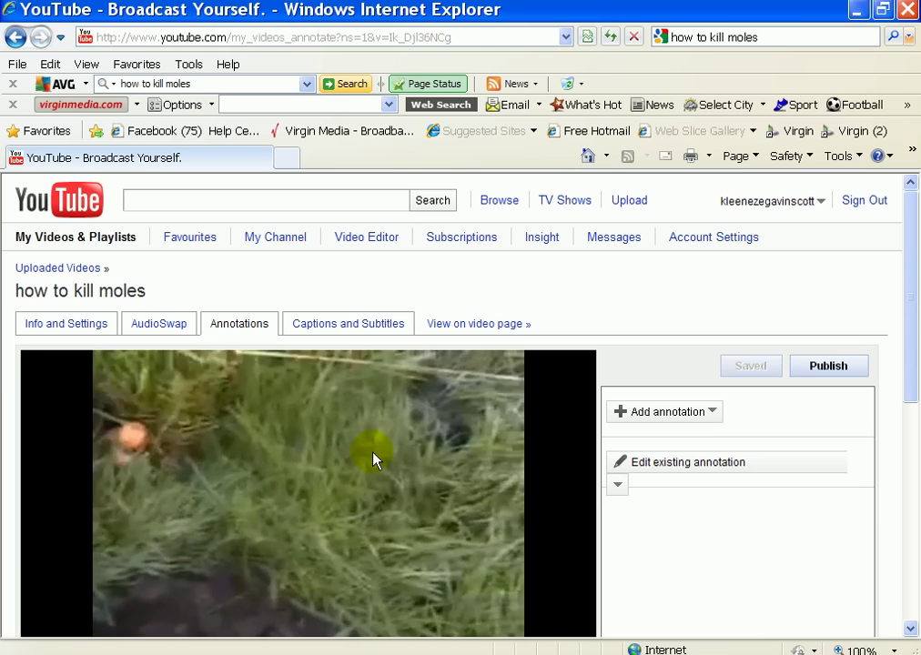
Step: Copy the 'how to kill moles' phrase from the Internet Explorer search box
{"action": "left_click", "coordinate": [782, 39]}
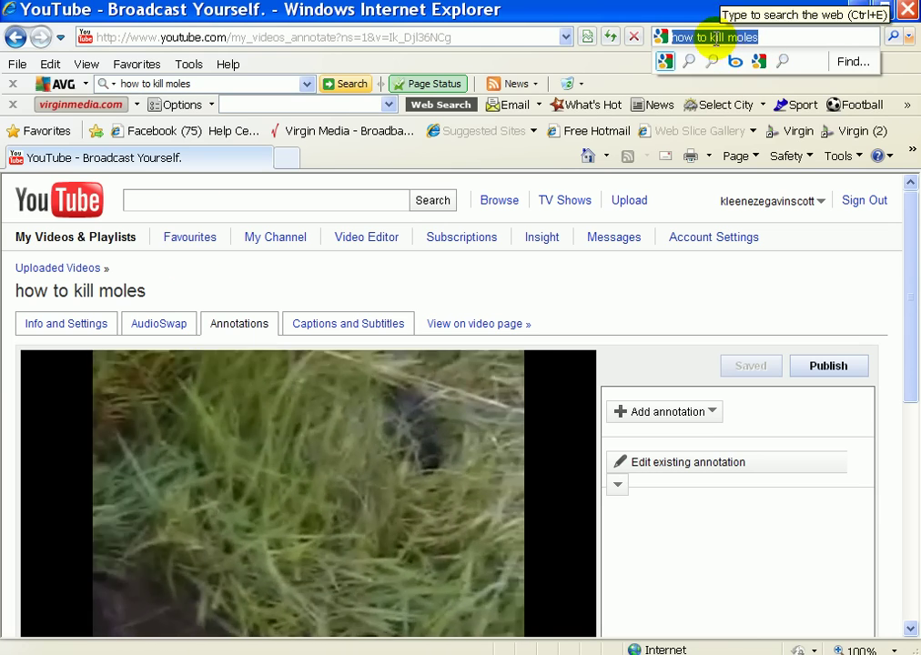
{"action": "right_click", "coordinate": [723, 46]}
{"action": "left_click", "coordinate": [752, 97]}
Step: Paste 'how to kill moles' into YouTube search, run it, and open the top result
{"action": "left_click", "coordinate": [156, 202]}
{"action": "right_click", "coordinate": [155, 202]}
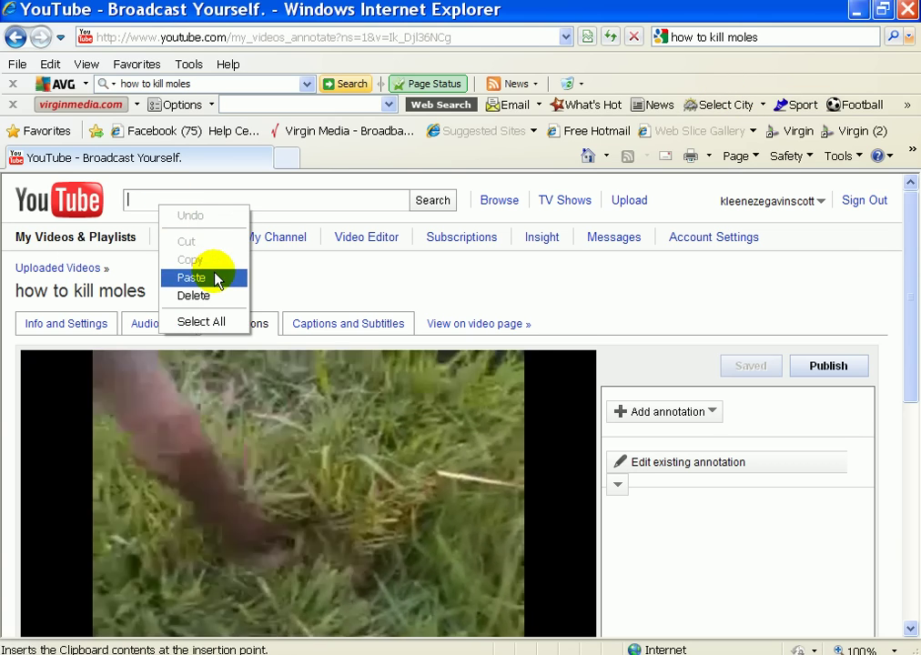
{"action": "left_click", "coordinate": [214, 276]}
{"action": "left_click", "coordinate": [445, 200]}
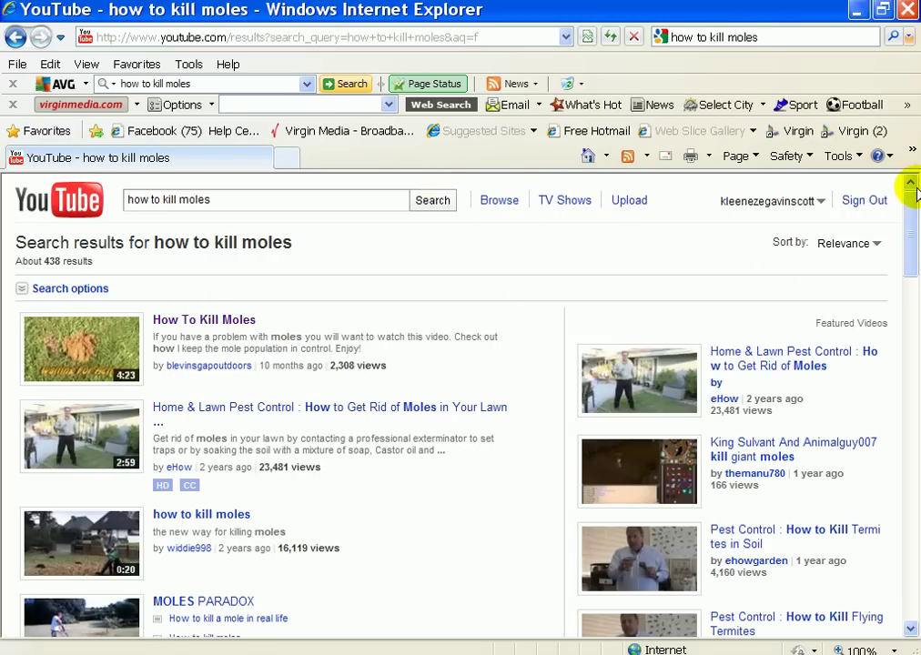
{"action": "left_click_drag", "start_coordinate": [911, 200], "coordinate": [900, 168]}
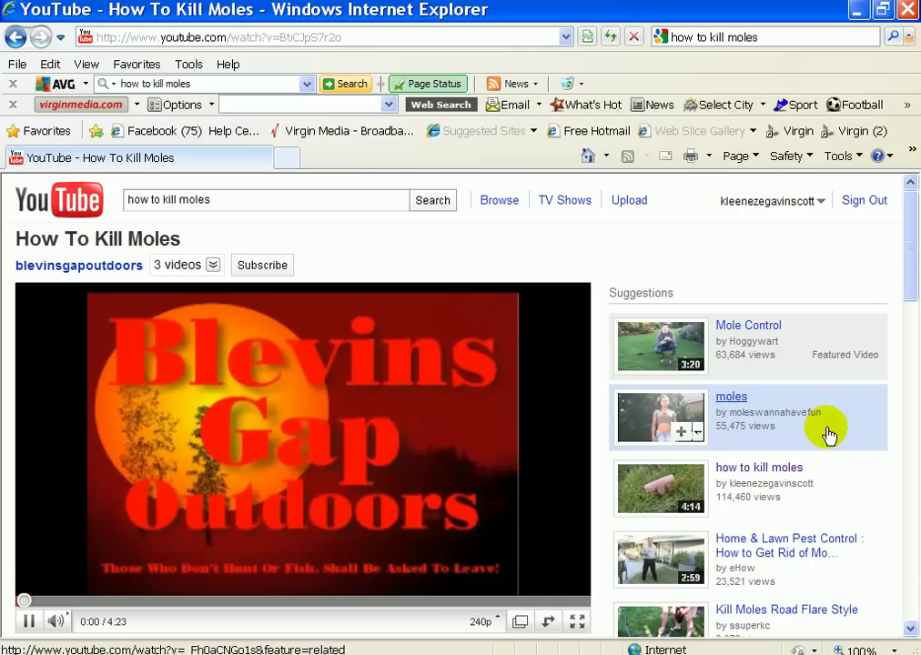
Step: Scroll the suggestions to find the uploader's 'how to kill moles' video with 114,460 views
{"action": "scroll", "coordinate": [915, 289], "scroll_direction": "down", "scroll_amount": 1}
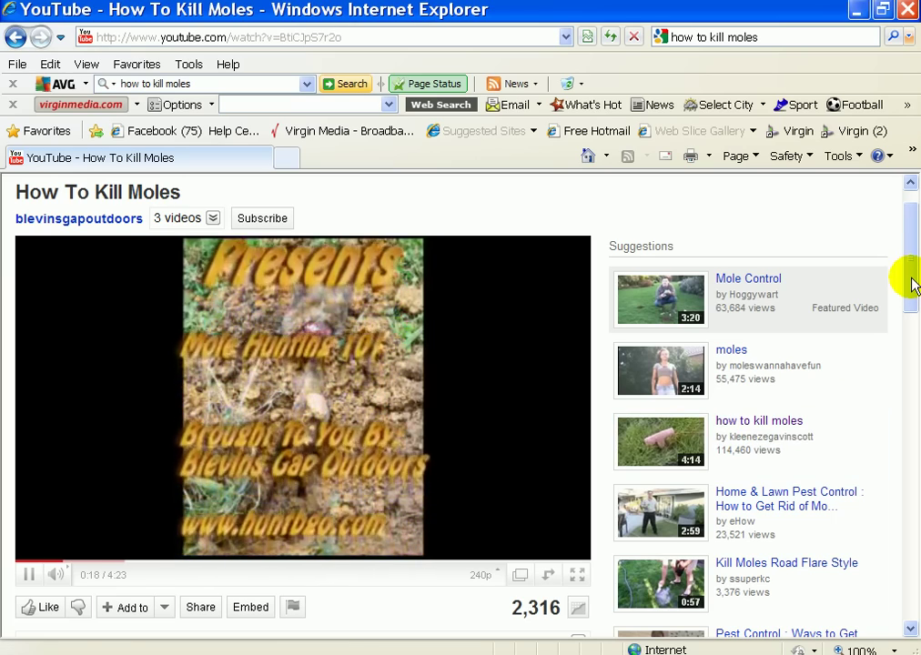
{"action": "left_click_drag", "start_coordinate": [913, 284], "coordinate": [913, 259]}
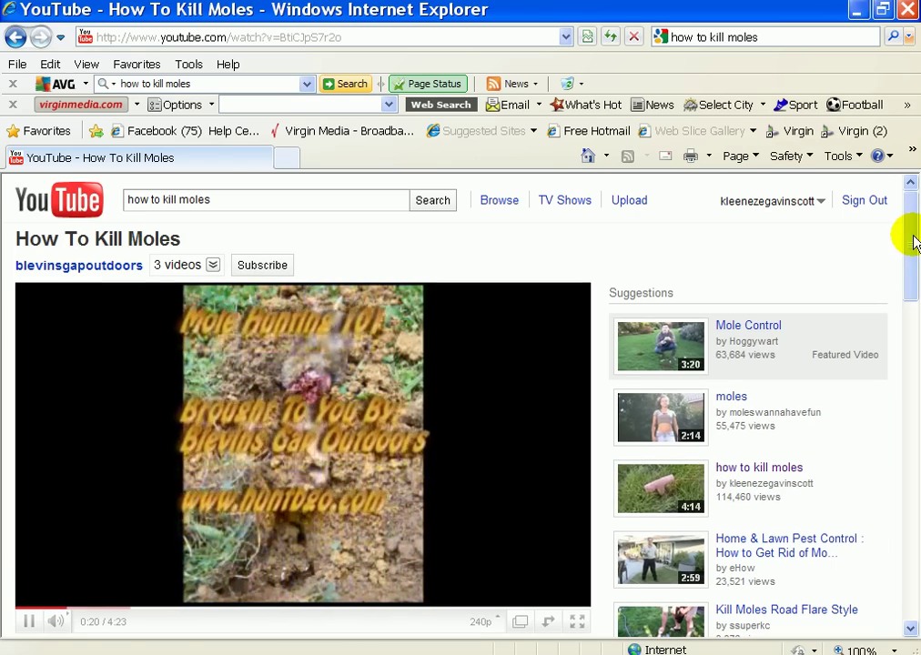